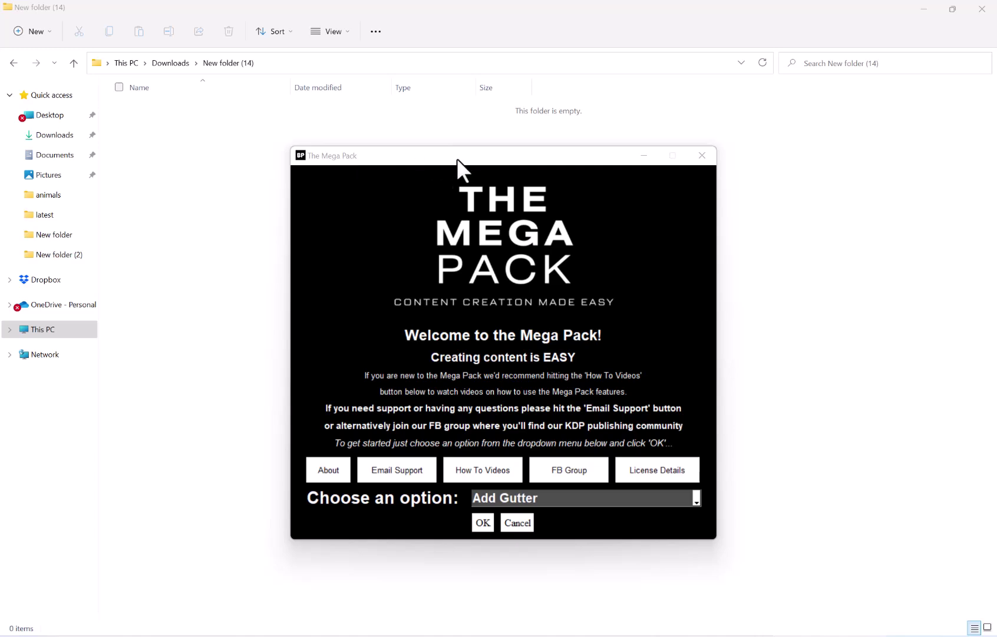
Open the AI Image Generation tool in the Mega Pack and switch it to bulk creation from multiple prompts
drag(479, 155, 475, 114)
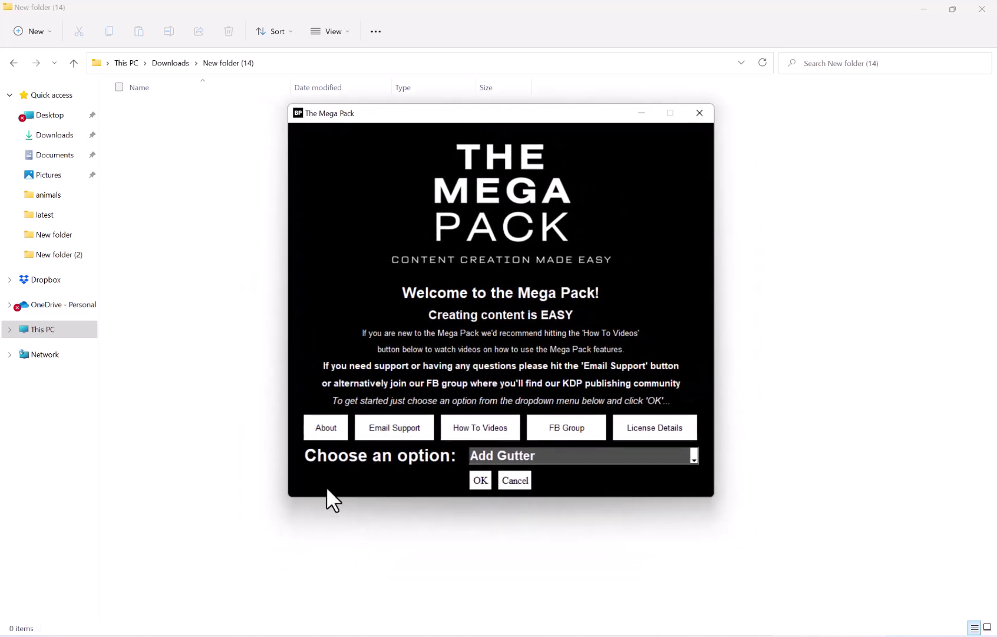
click(503, 454)
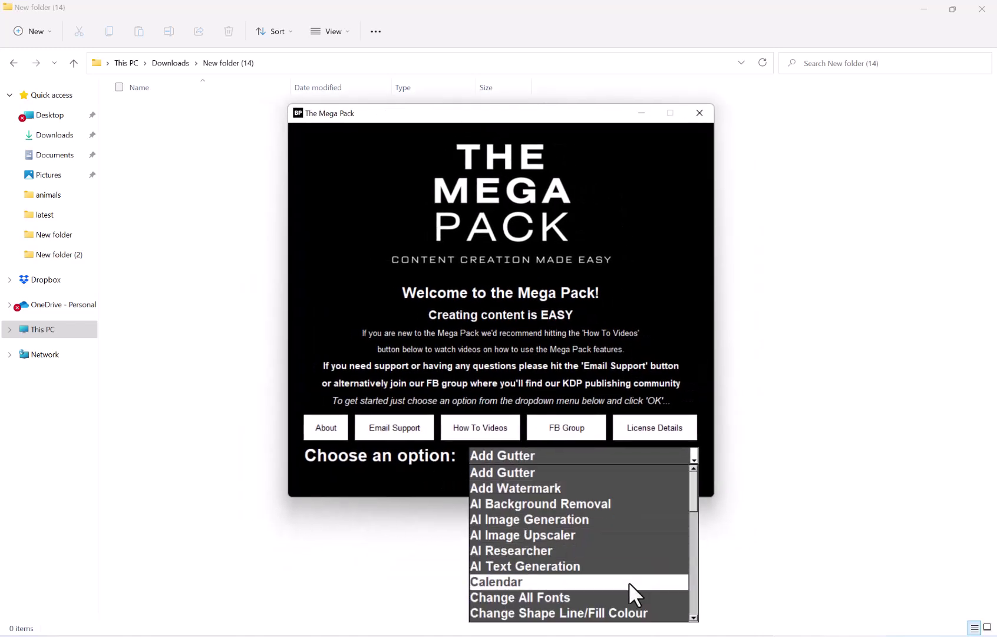
click(514, 518)
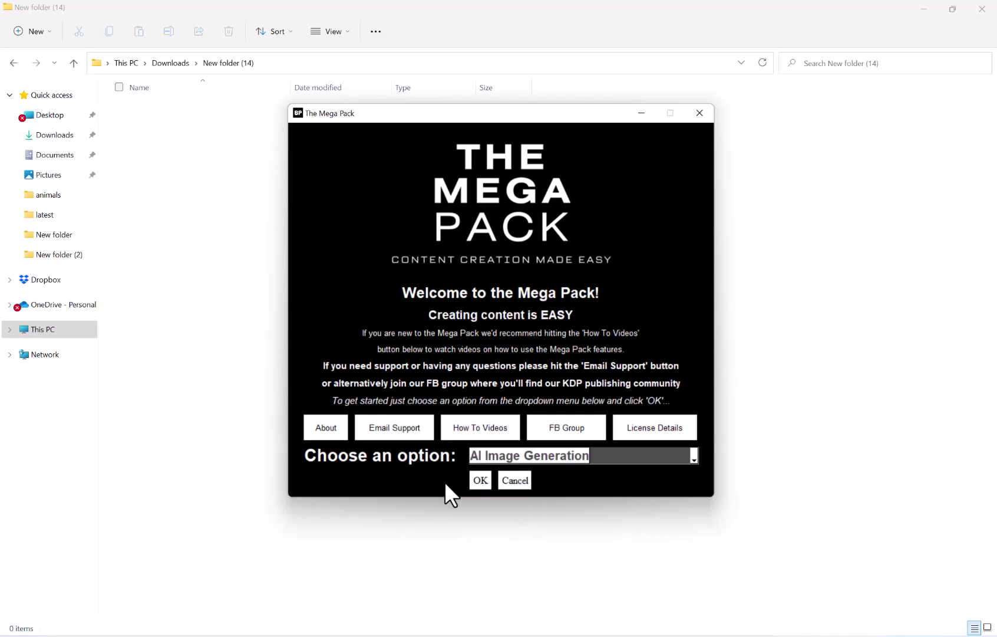
click(480, 480)
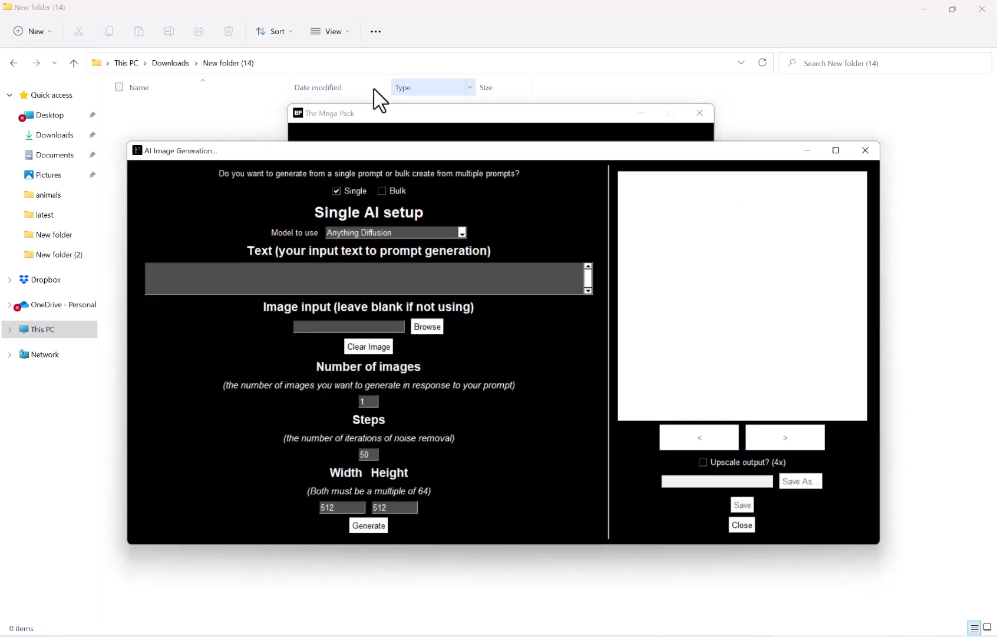
click(383, 191)
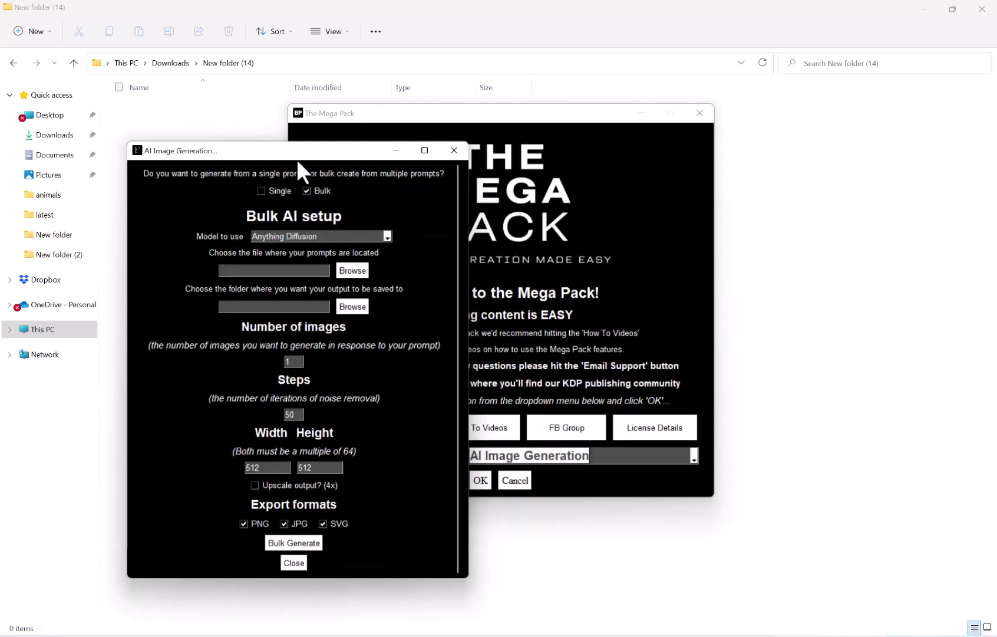
drag(245, 146, 560, 121)
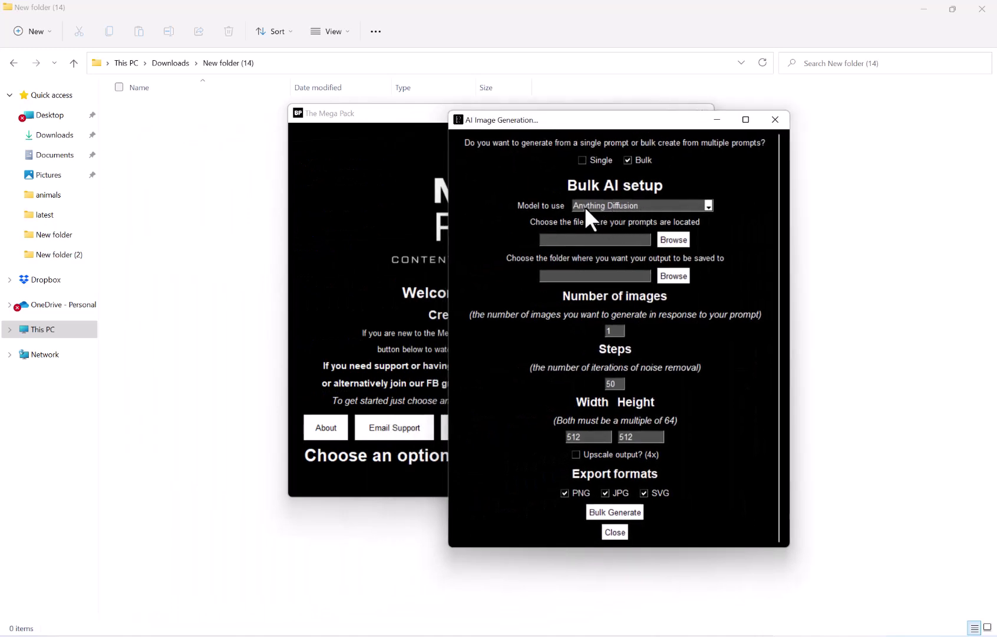
Choose Deliberate as the model for the bulk AI setup
click(632, 206)
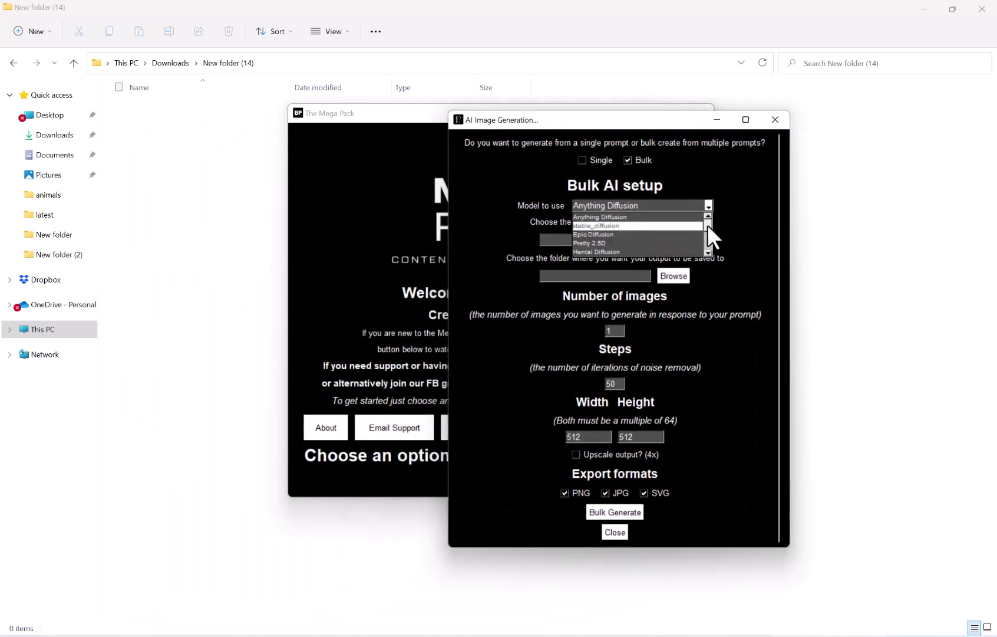
scroll(708, 225, down, 2)
scroll(706, 226, down, 5)
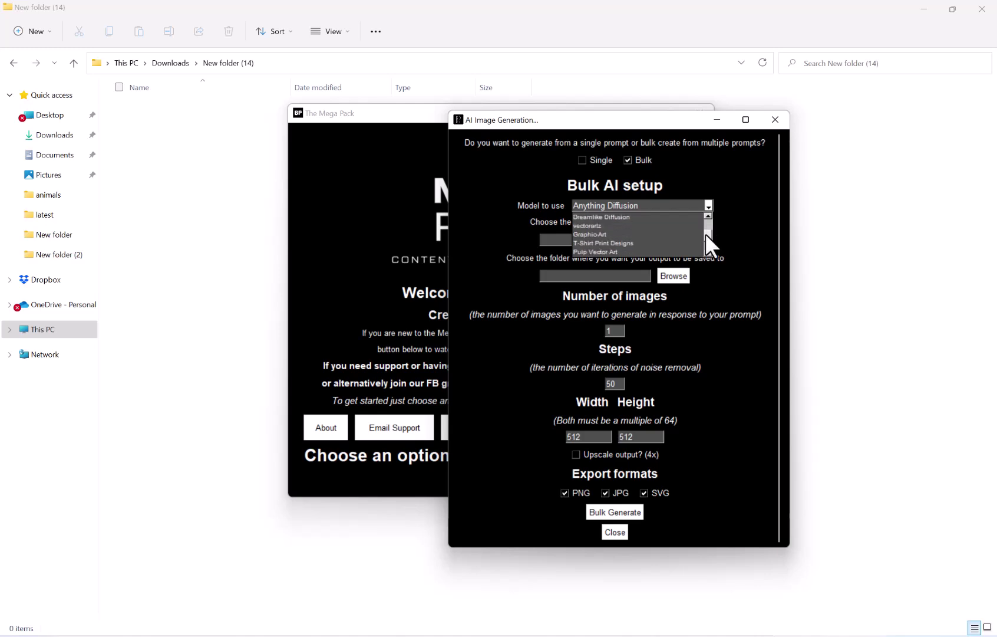
mouse_move(704, 236)
mouse_down()
mouse_move(705, 247)
mouse_move(706, 224)
mouse_up()
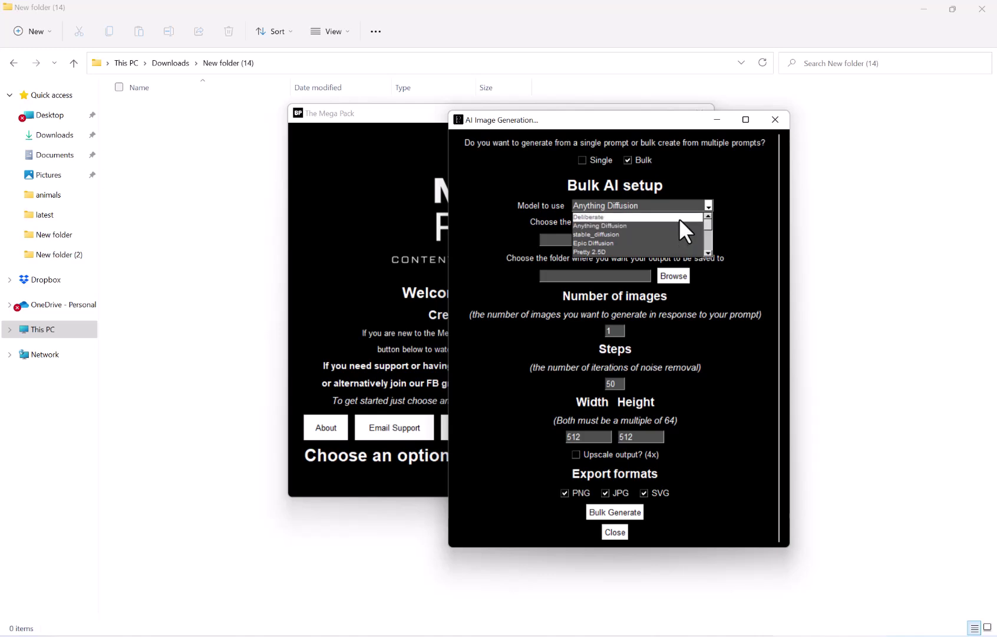
click(596, 216)
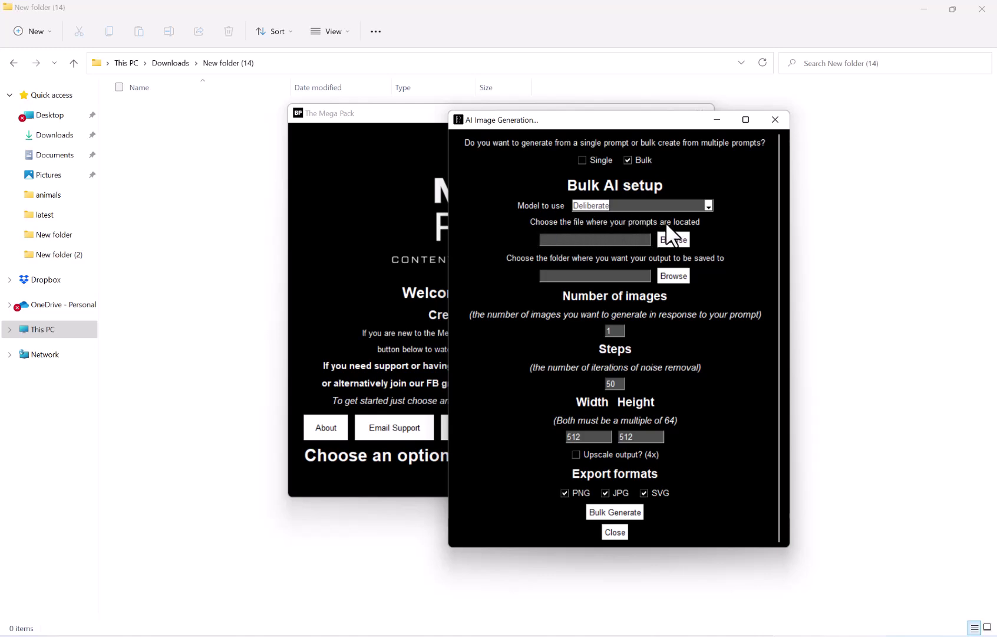
Create a text file with the default name New Text Document in New folder (14) and open it for editing
click(231, 243)
right_click(232, 244)
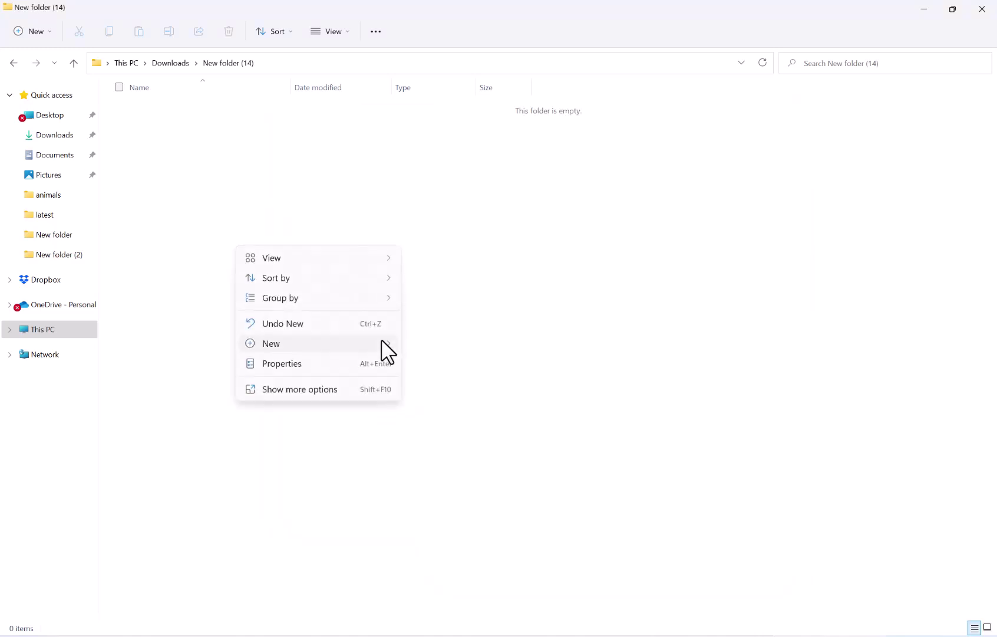
mouse_move(383, 344)
click(463, 522)
key(Return)
click(220, 144)
double_click(199, 109)
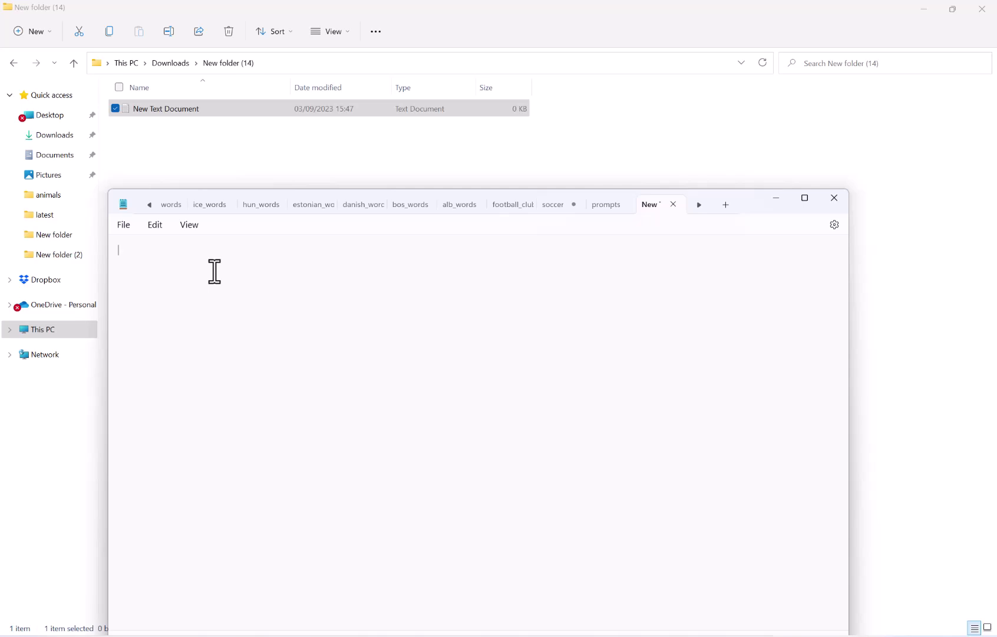
Write three prompts on separate lines: "cat wearing sunglasses smoking a cigar", "dog skateboarding" and "goldfish in a boxing match against a cod"
text(cat wearing sunglasses smoking )
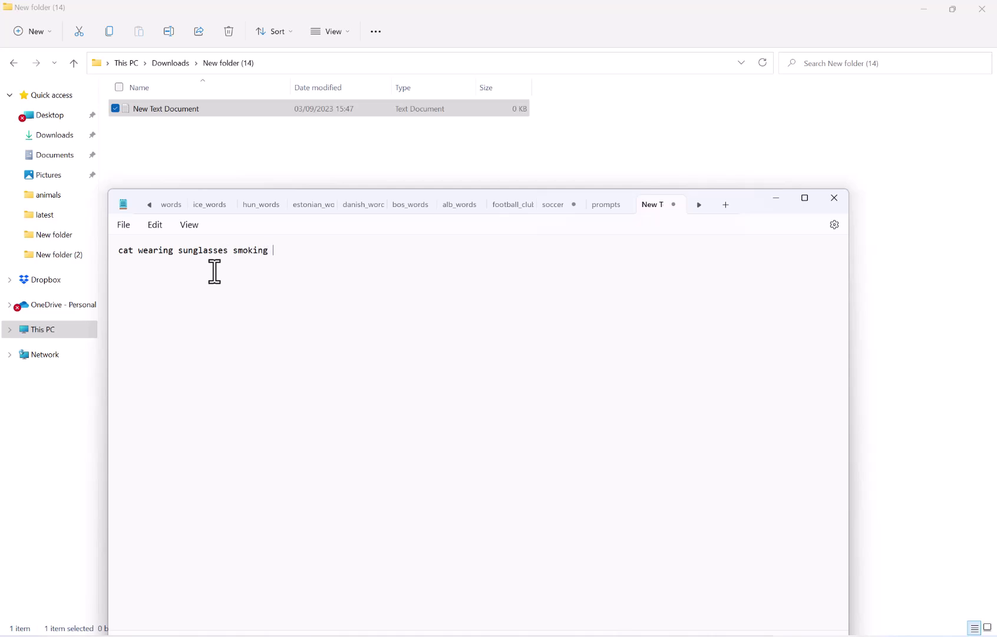
text(a c)
text(igar )
text(dog ska)
text(teboarding)
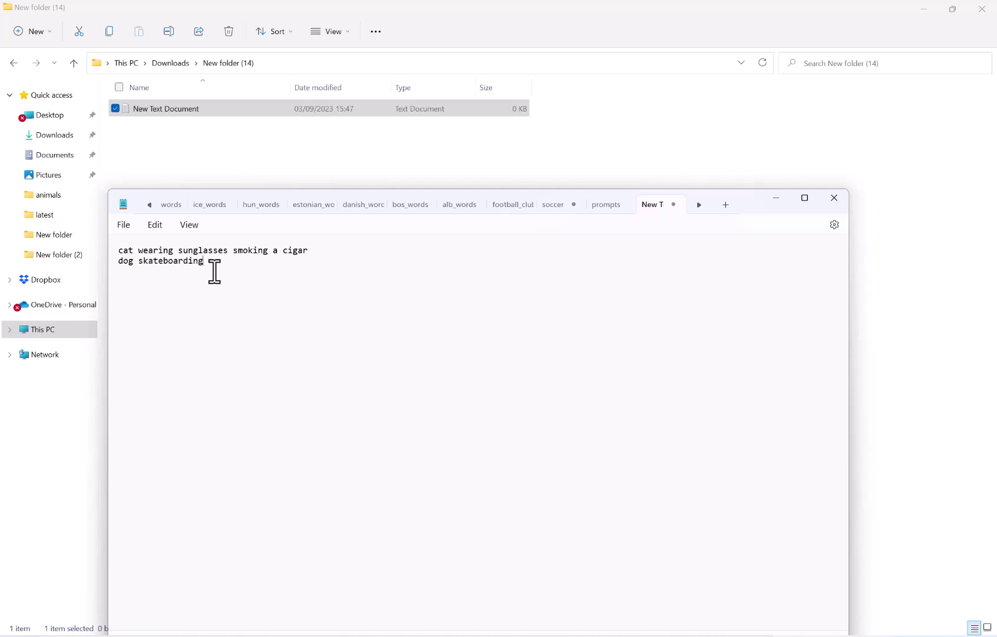
key(Return)
text(goldfish in a boxing match against a cod)
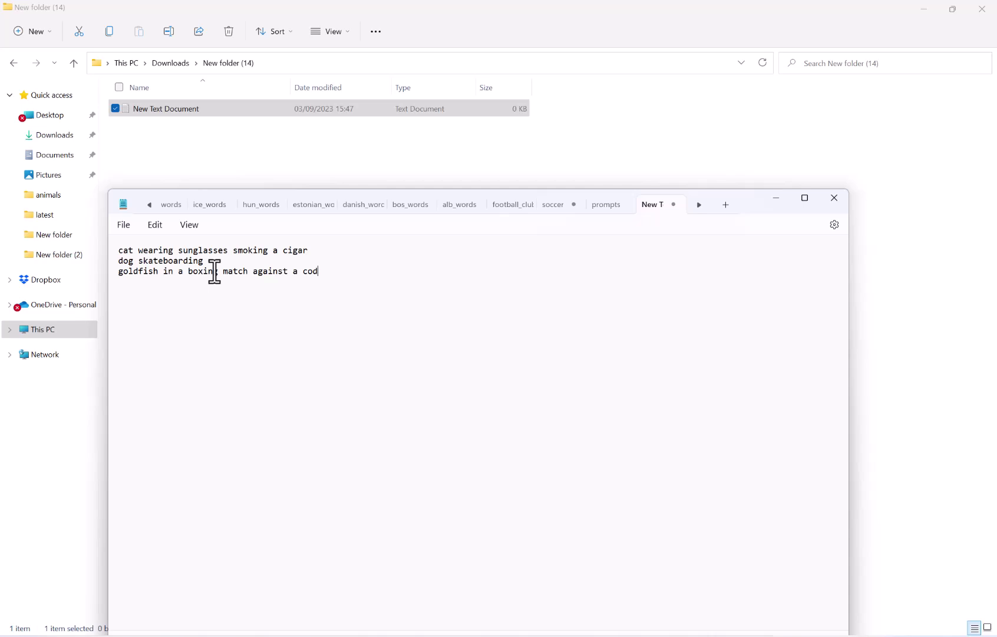
Return to the bulk AI setup and load New Text Document from New folder (14) as the prompts file
click(403, 165)
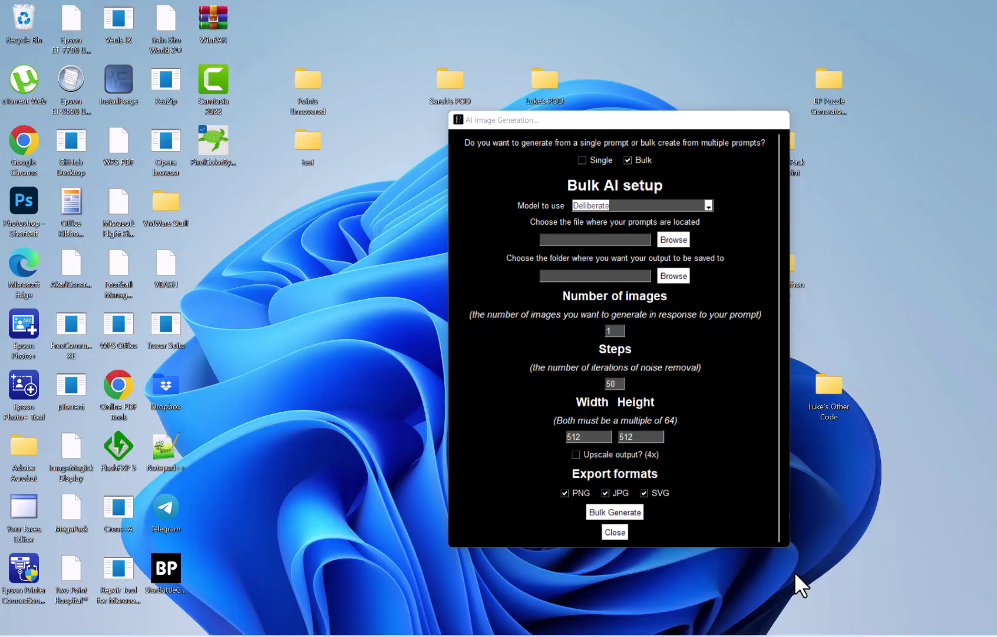
click(795, 572)
click(674, 240)
click(638, 171)
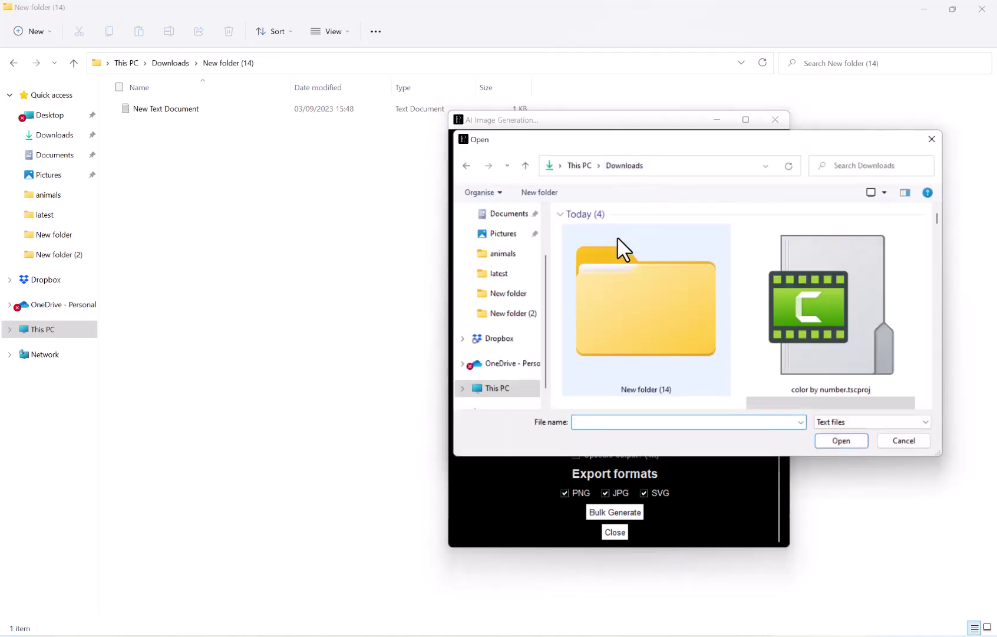
double_click(640, 293)
click(646, 235)
click(841, 441)
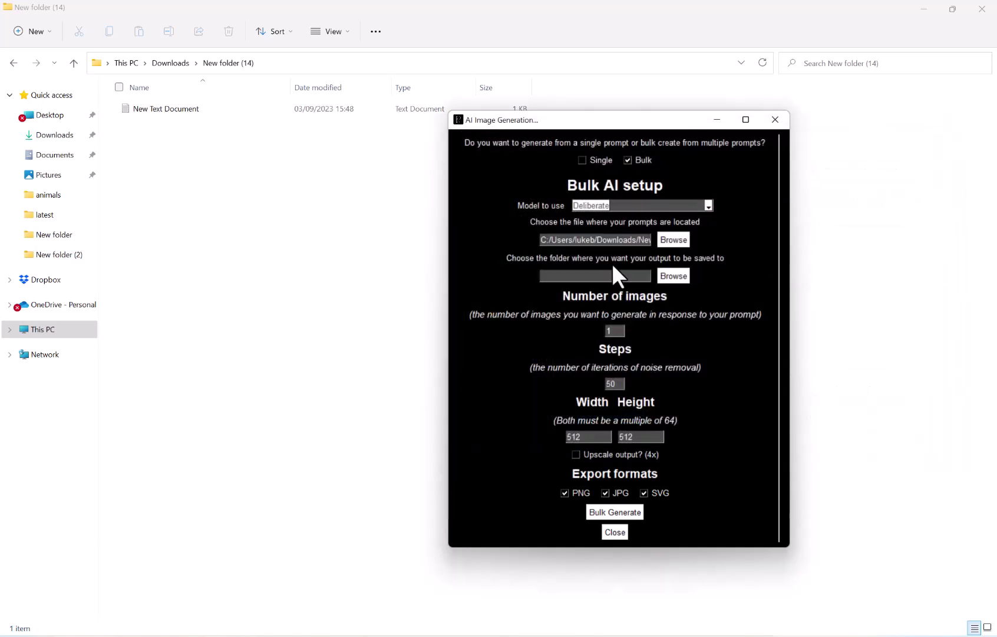
Set New folder (14) in Downloads as the output folder for the generated images
drag(584, 120, 557, 125)
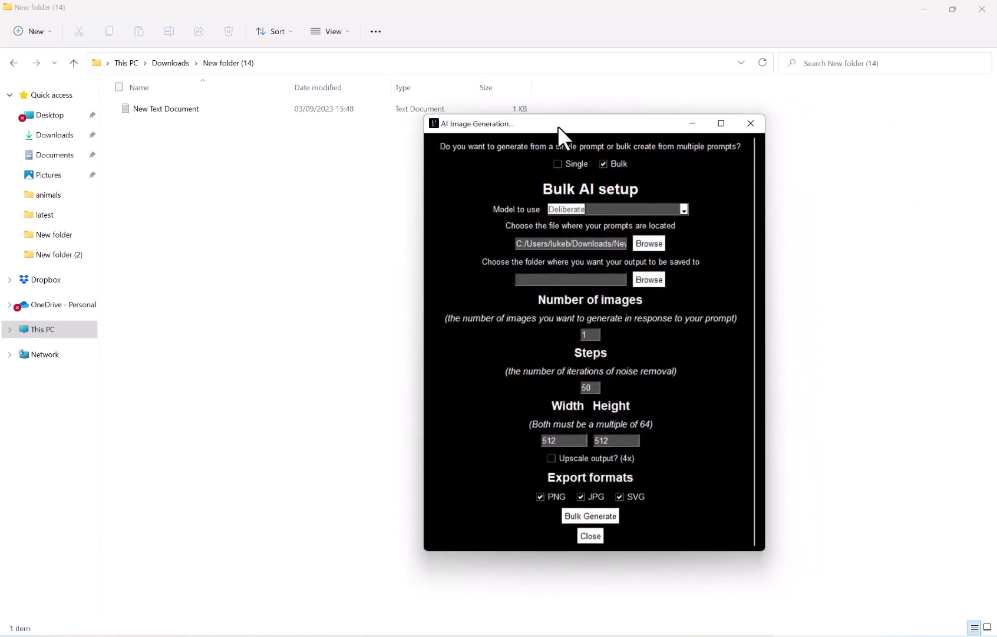
click(645, 281)
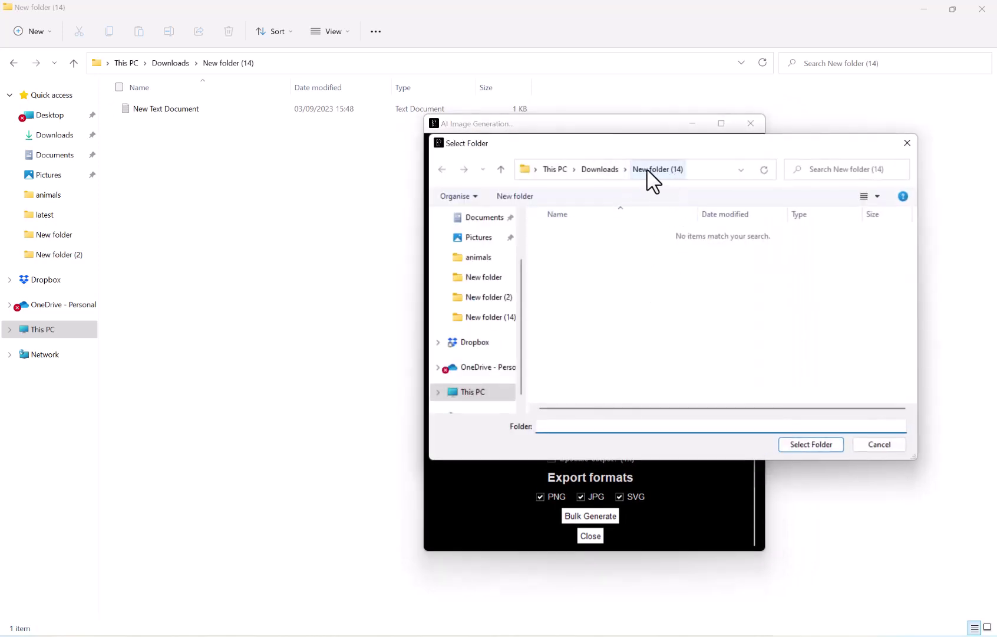
click(806, 444)
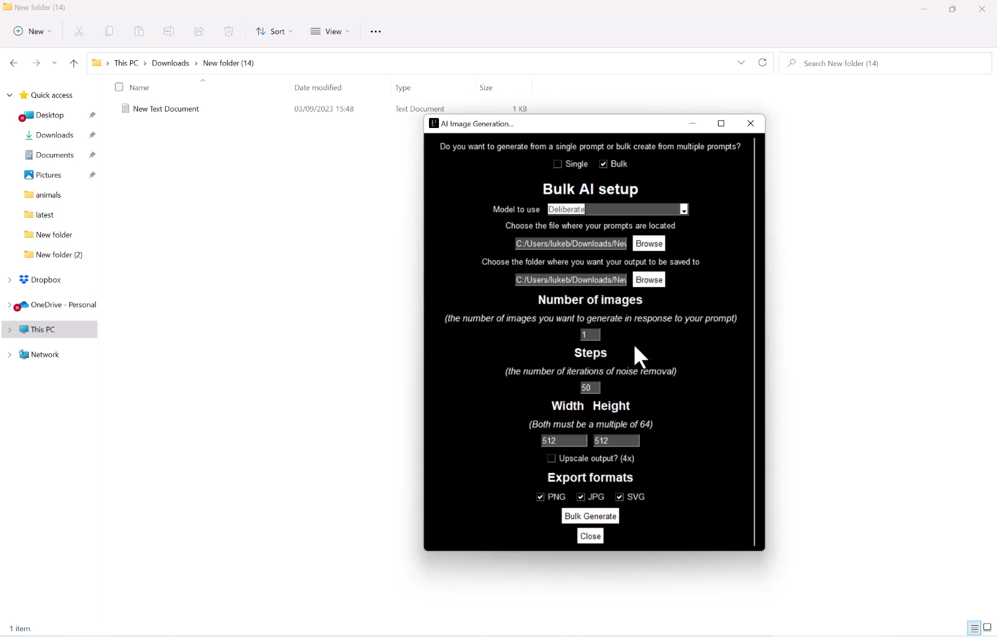
Set the number of images to 4, keep only PNG as export format, and run the bulk generation to completion
double_click(590, 334)
text(4)
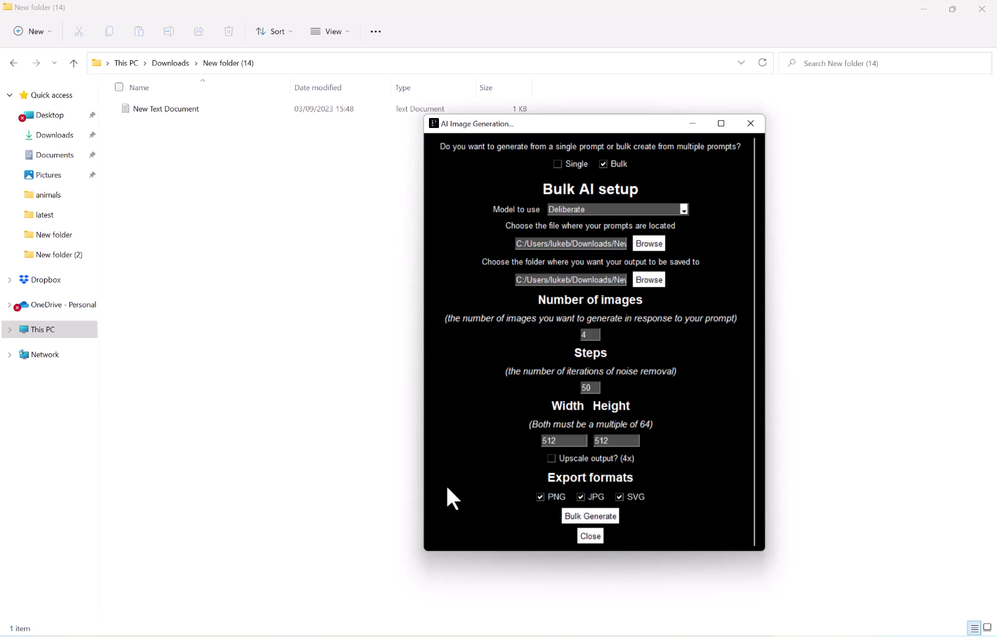
click(631, 500)
click(580, 497)
click(607, 517)
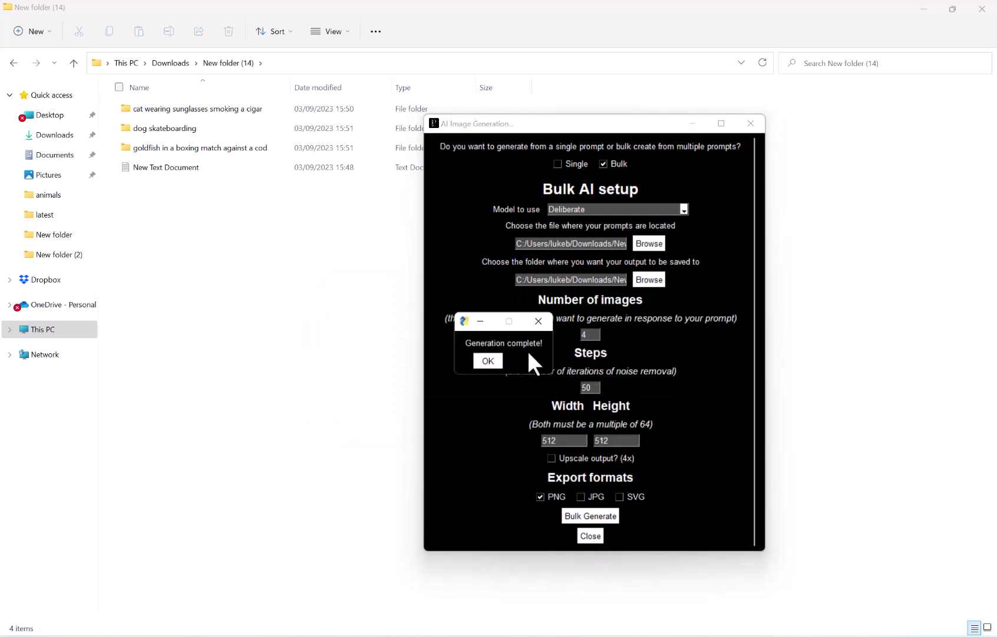
click(487, 362)
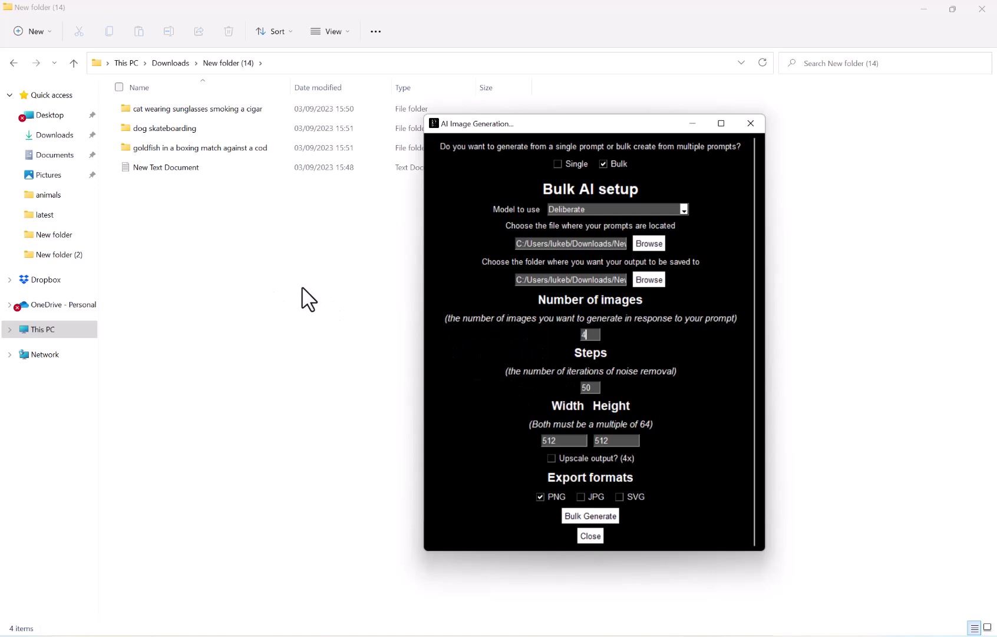
Review the generated images in the cat, dog and goldfish prompt folders inside New folder (14)
click(313, 246)
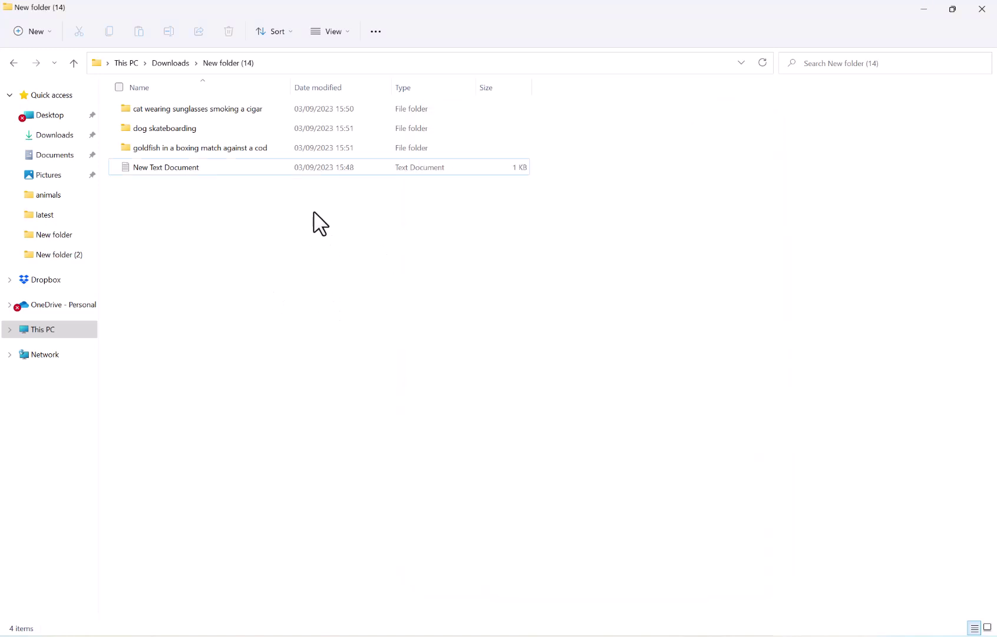
double_click(237, 108)
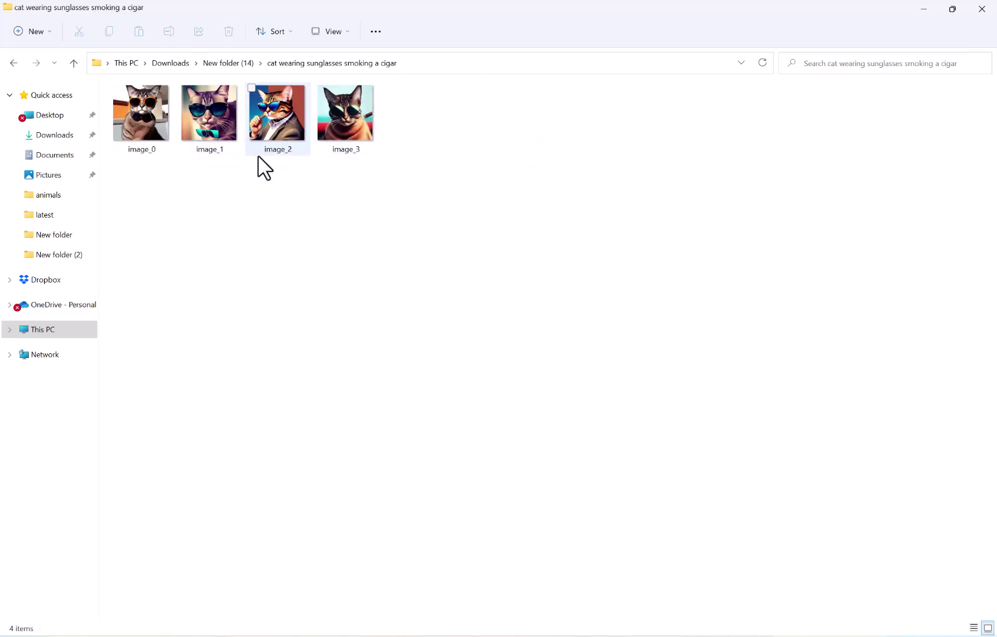
click(13, 63)
double_click(154, 130)
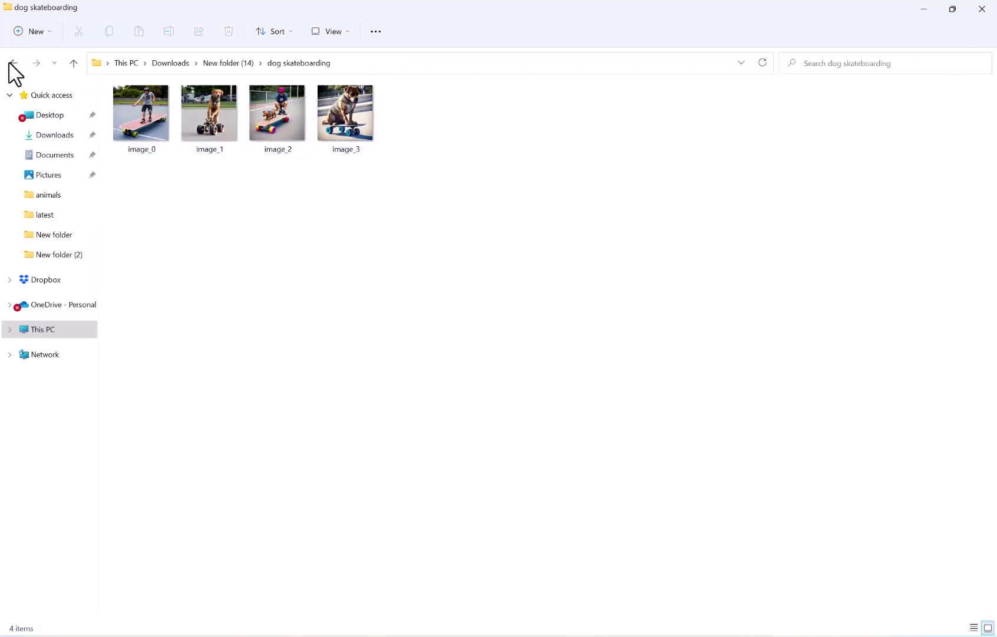
click(10, 63)
double_click(172, 148)
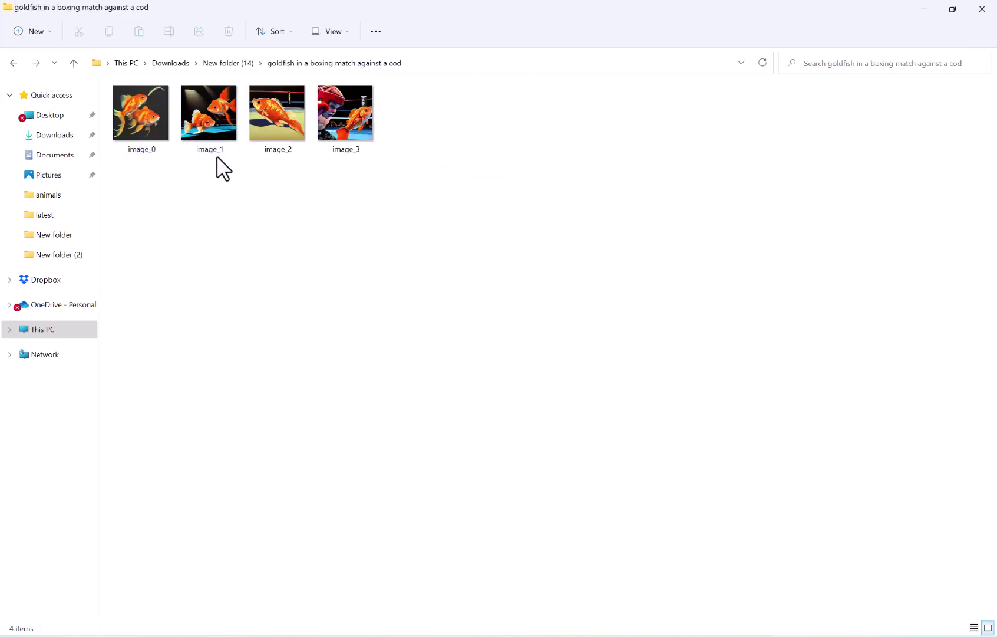